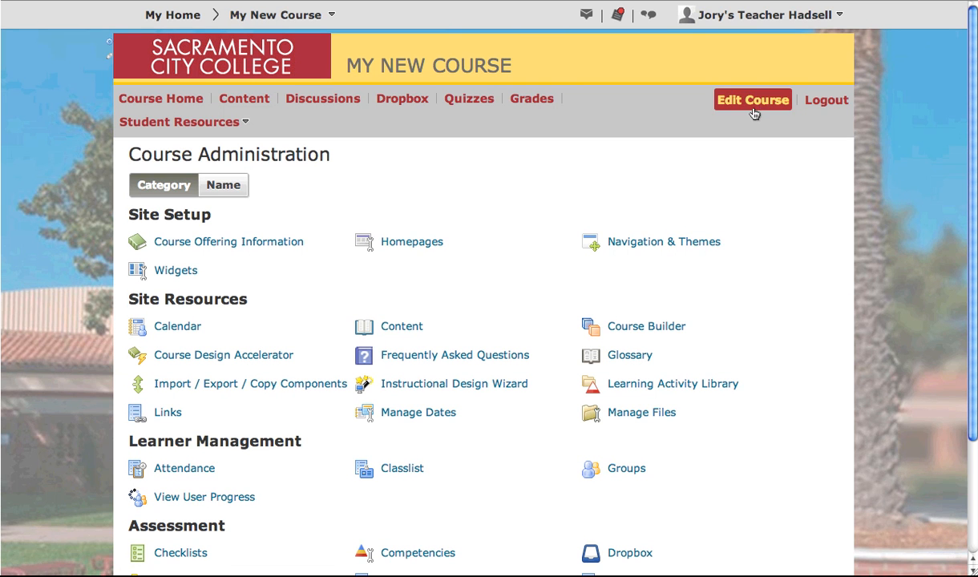
# - Open the course's Navigation & Themes settings and make a copy of the SCC v10.1 Navbar
pyautogui.click(656, 245)
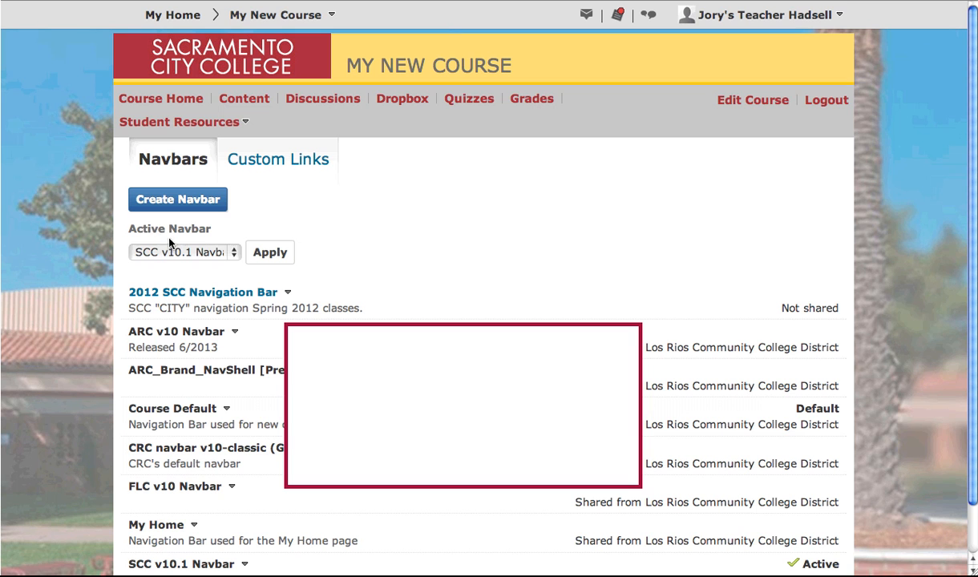
pyautogui.click(232, 253)
pyautogui.click(230, 254)
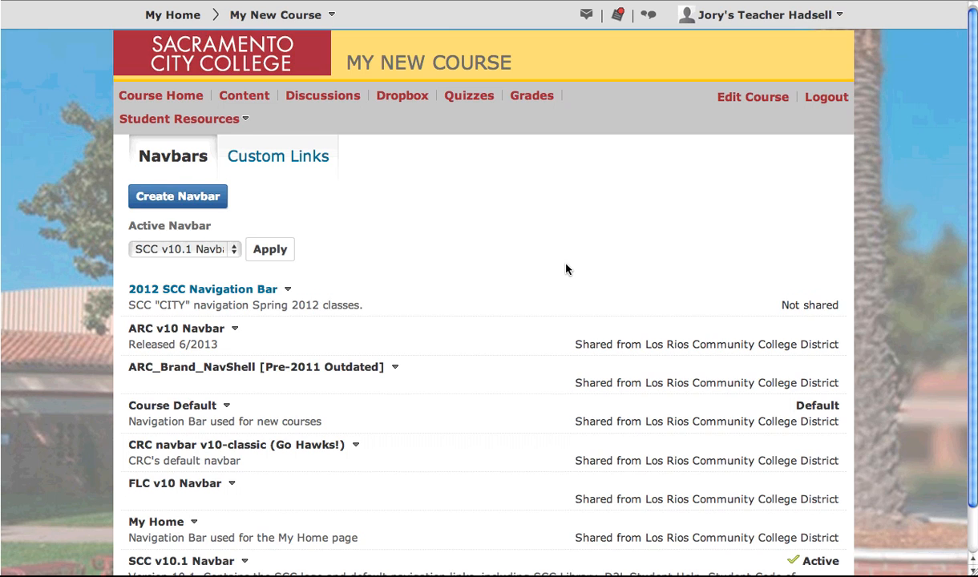
pyautogui.scroll(-2, 566, 269)
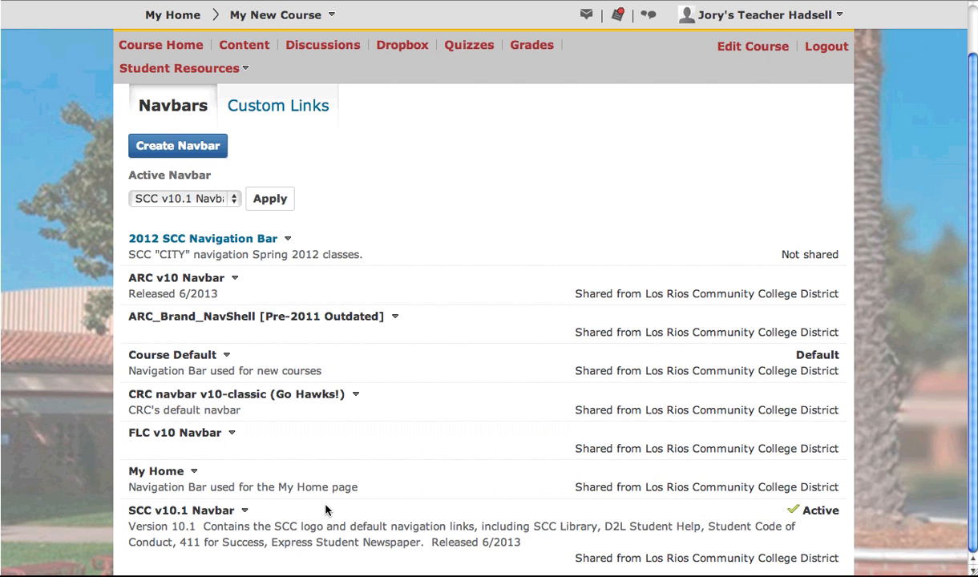
pyautogui.click(245, 511)
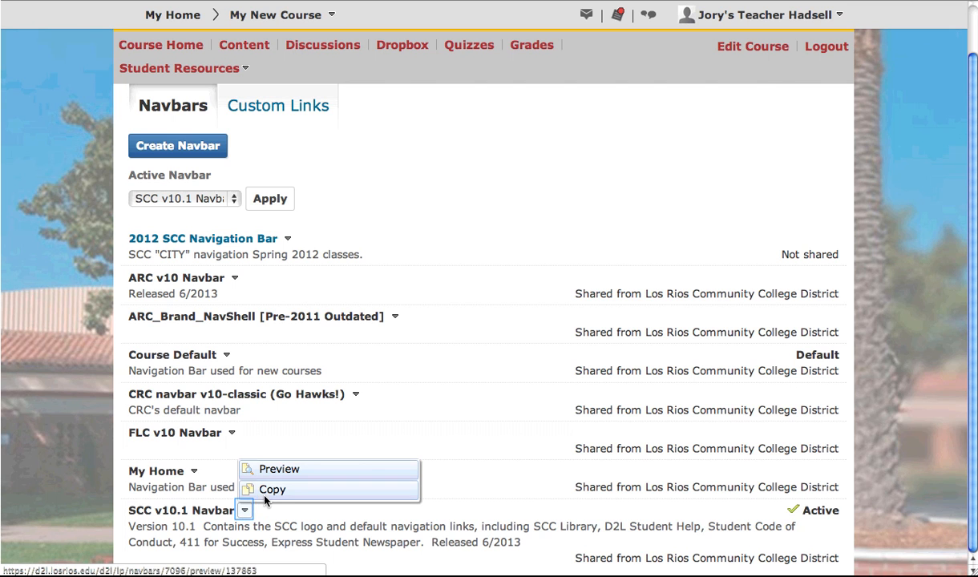
pyautogui.click(268, 492)
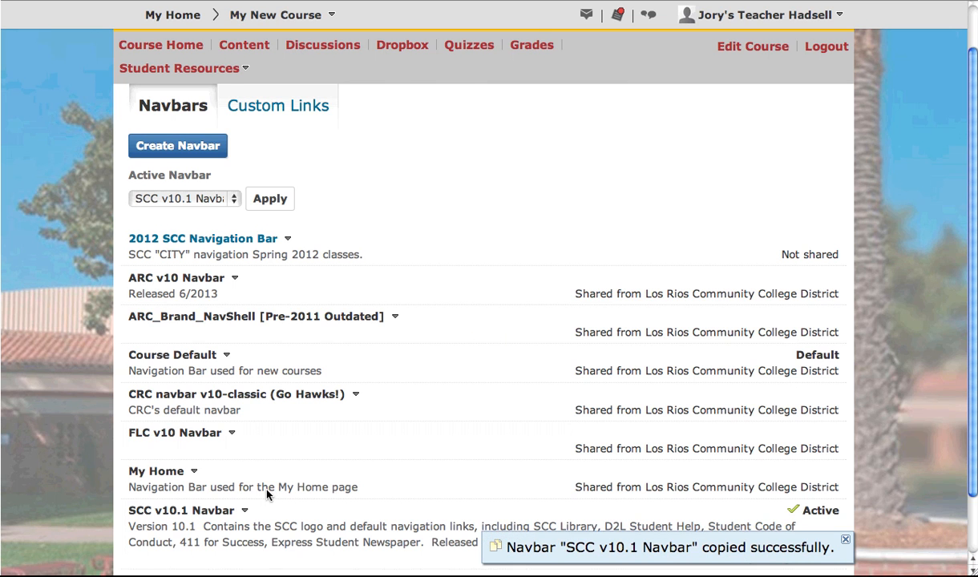
# - Open the copied SCC v10.1 navbar for editing and rename it "SCC v10.1 Navbar - Fall 2013"
pyautogui.scroll(-1, 269, 496)
pyautogui.scroll(-2, 268, 495)
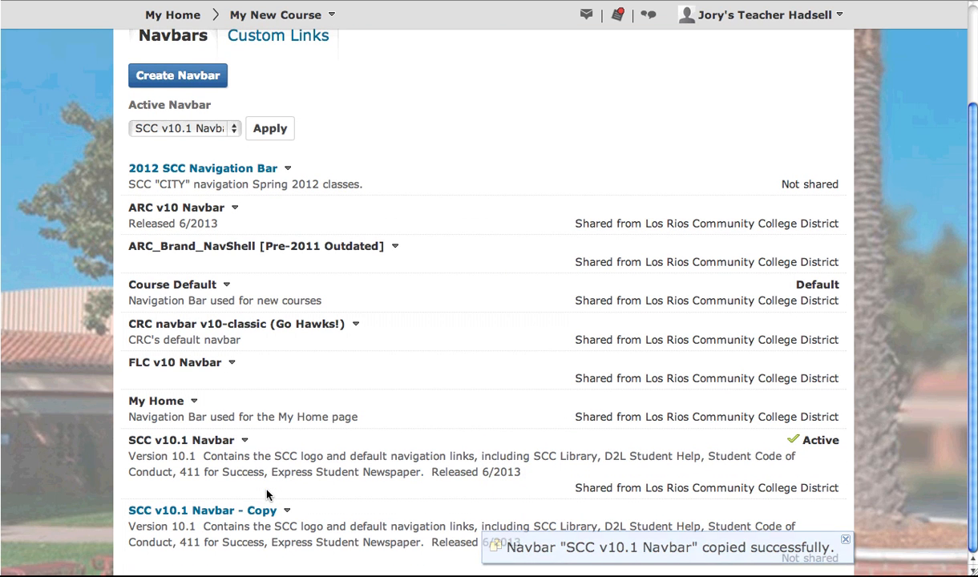
pyautogui.click(236, 508)
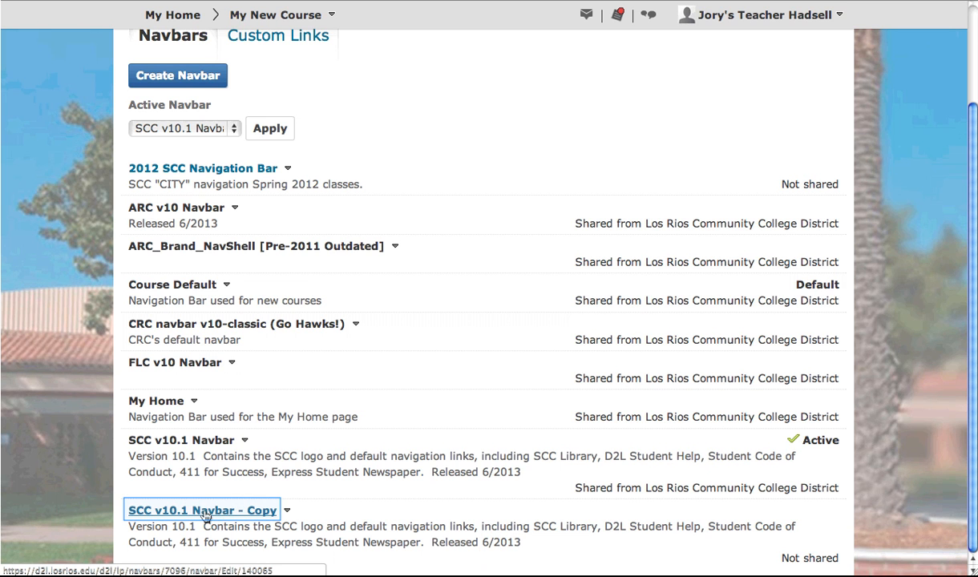
pyautogui.click(206, 513)
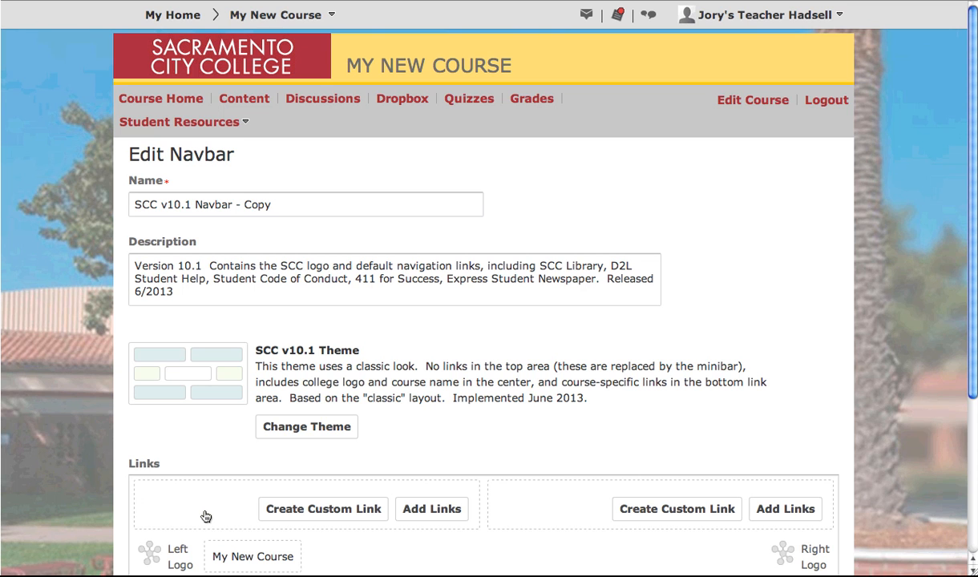
pyautogui.moveTo(291, 207); pyautogui.dragTo(244, 208)
pyautogui.write('Fall 2013')
# - Remove the Discussions and Quizzes links from the navbar's lower-left link area
pyautogui.scroll(-3, 245, 207)
pyautogui.scroll(-5, 244, 207)
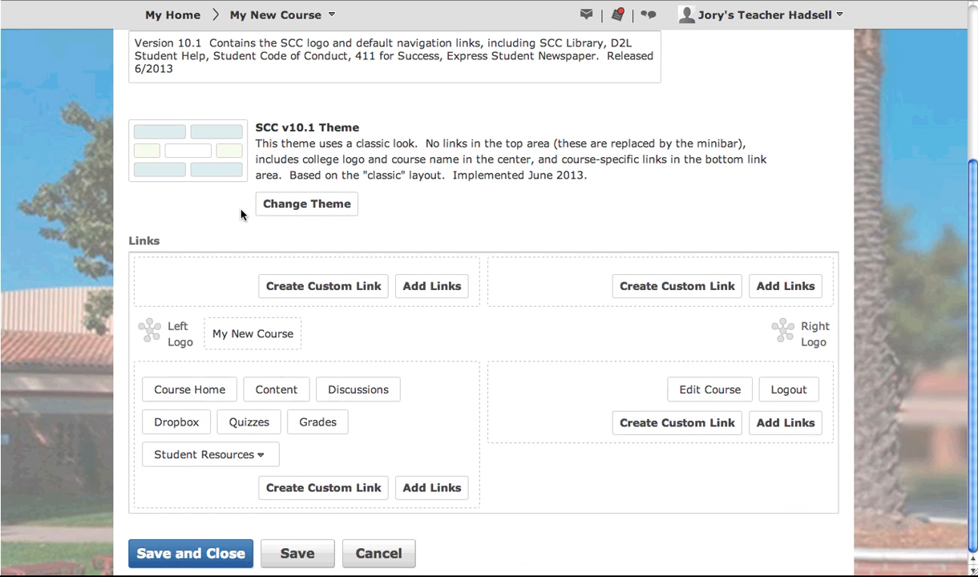
pyautogui.moveTo(162, 383)
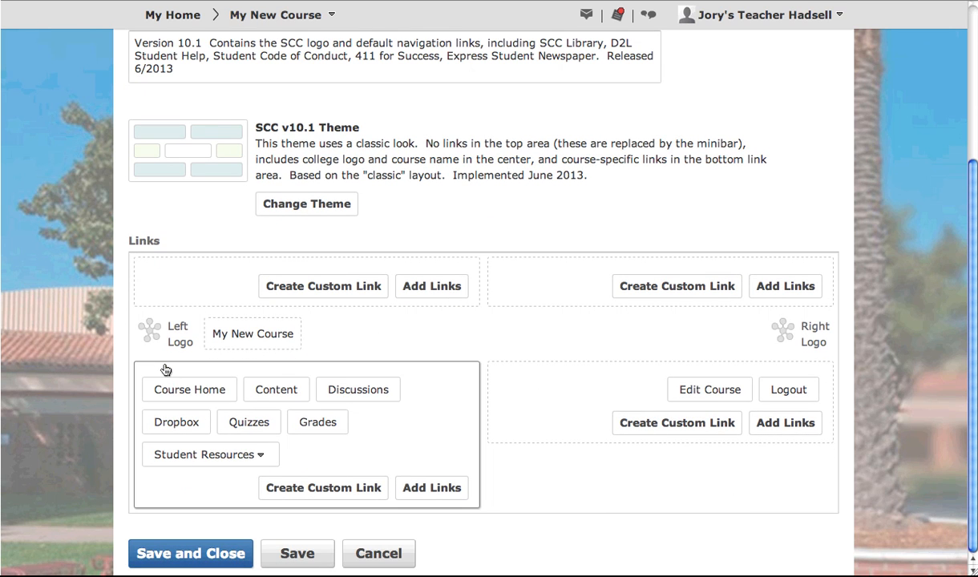
pyautogui.moveTo(351, 388)
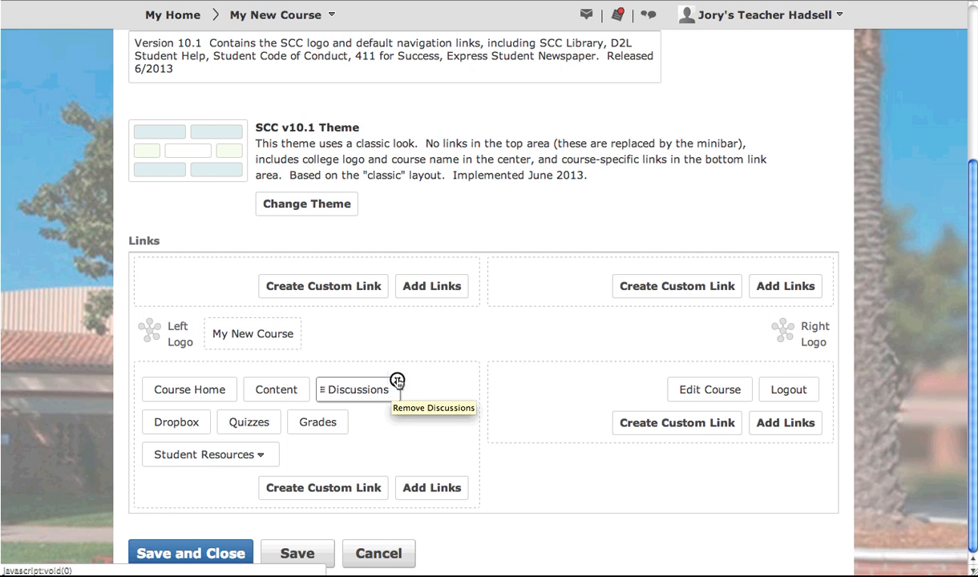
pyautogui.click(397, 382)
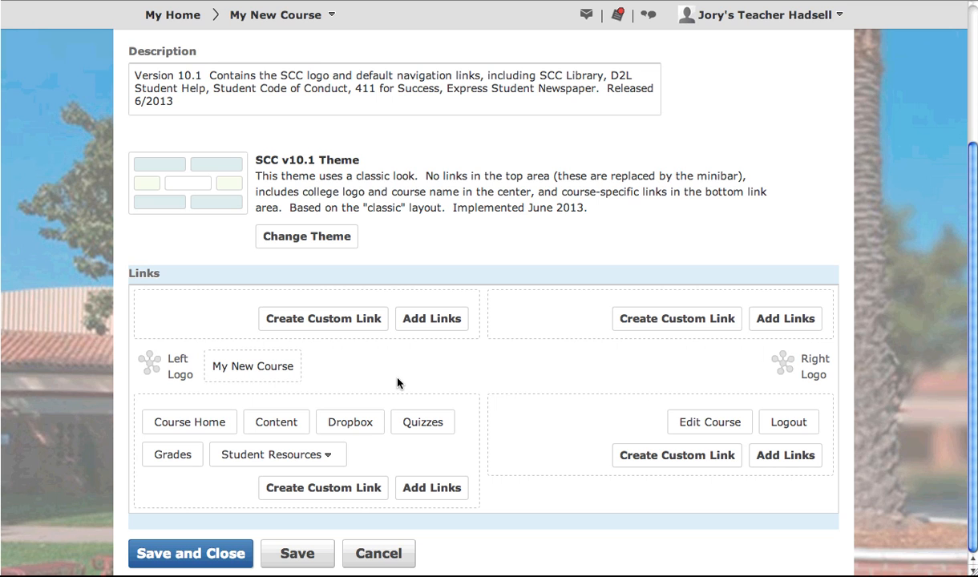
pyautogui.moveTo(419, 422)
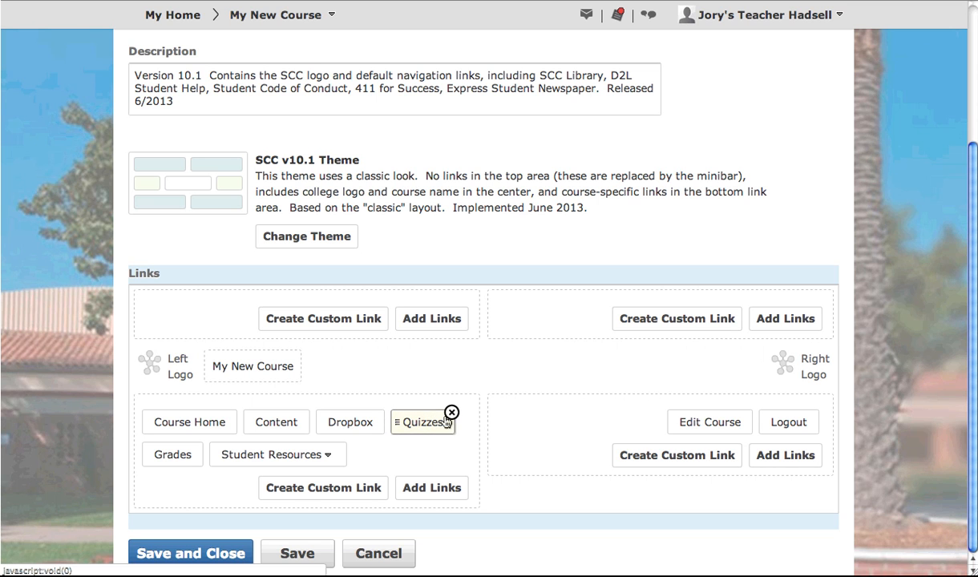
pyautogui.click(451, 414)
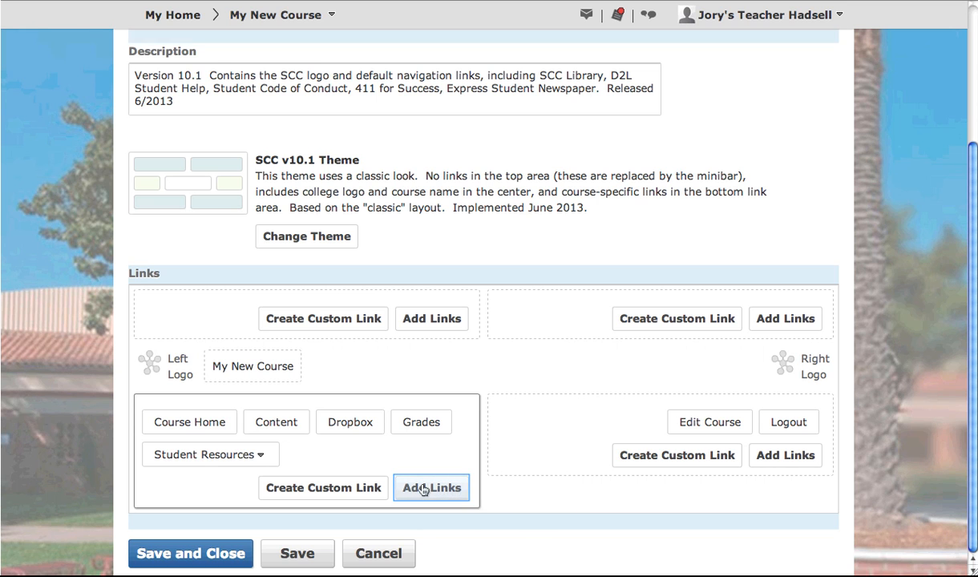
# - Find the Classlist tool by searching for "classlist" and add its link to the navbar's lower-left link area
pyautogui.click(424, 489)
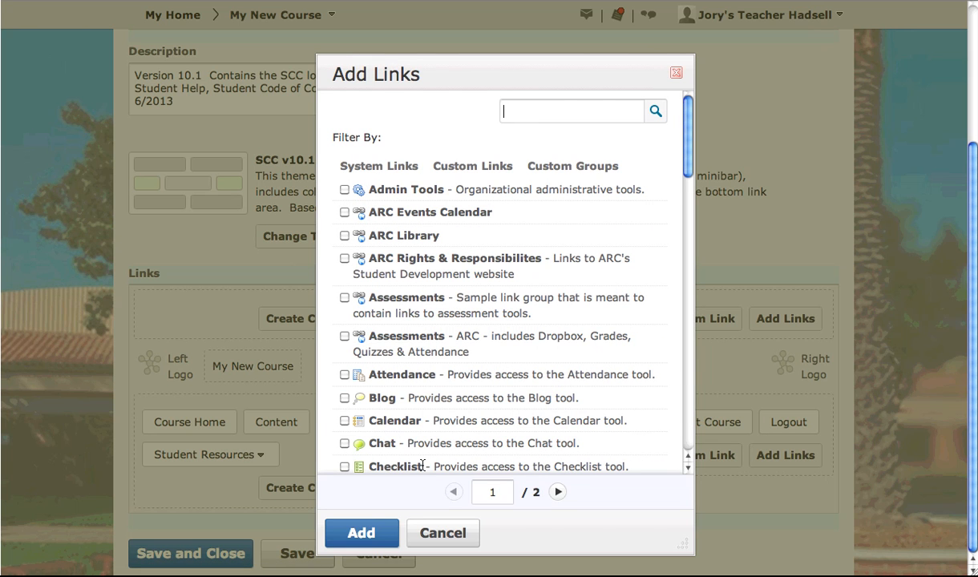
pyautogui.scroll(-4, 445, 306)
pyautogui.scroll(3, 445, 306)
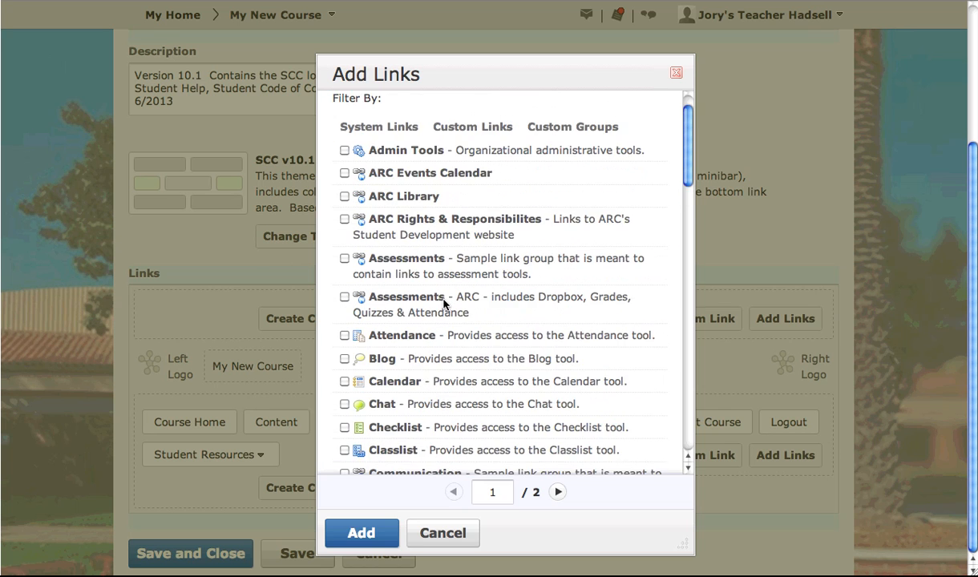
pyautogui.scroll(3, 445, 303)
pyautogui.click(554, 203)
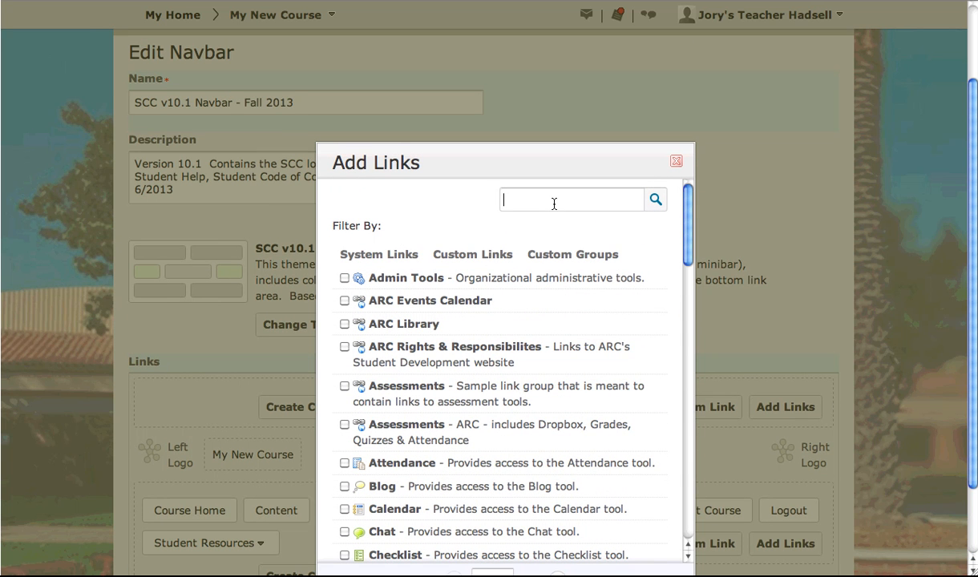
pyautogui.write('classlist')
pyautogui.click(654, 203)
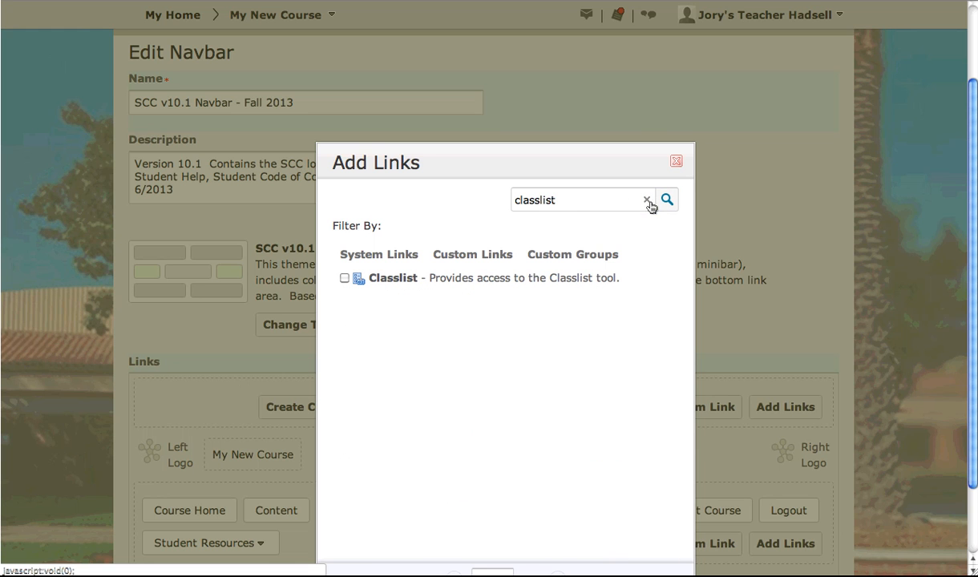
pyautogui.click(345, 280)
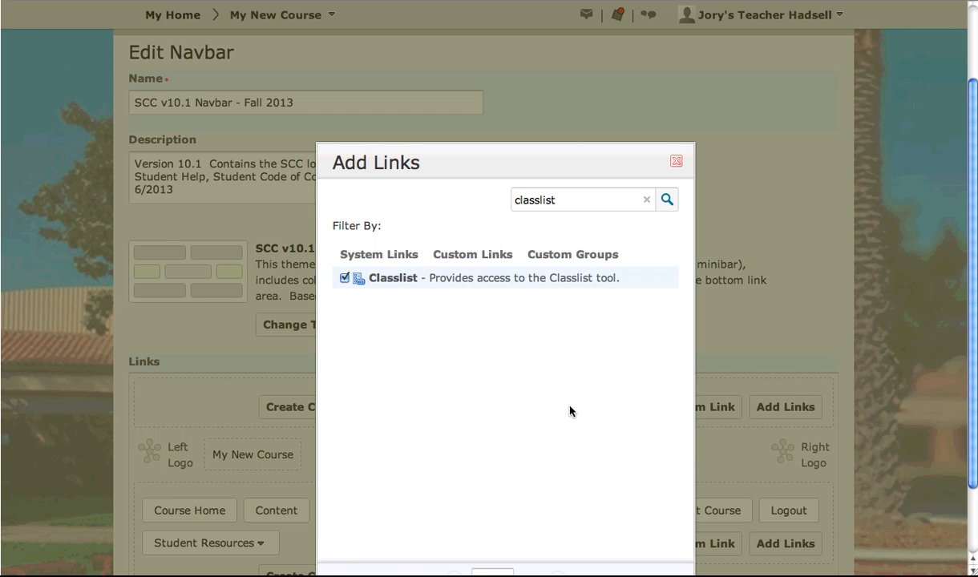
pyautogui.scroll(-1, 580, 417)
pyautogui.scroll(-1, 580, 418)
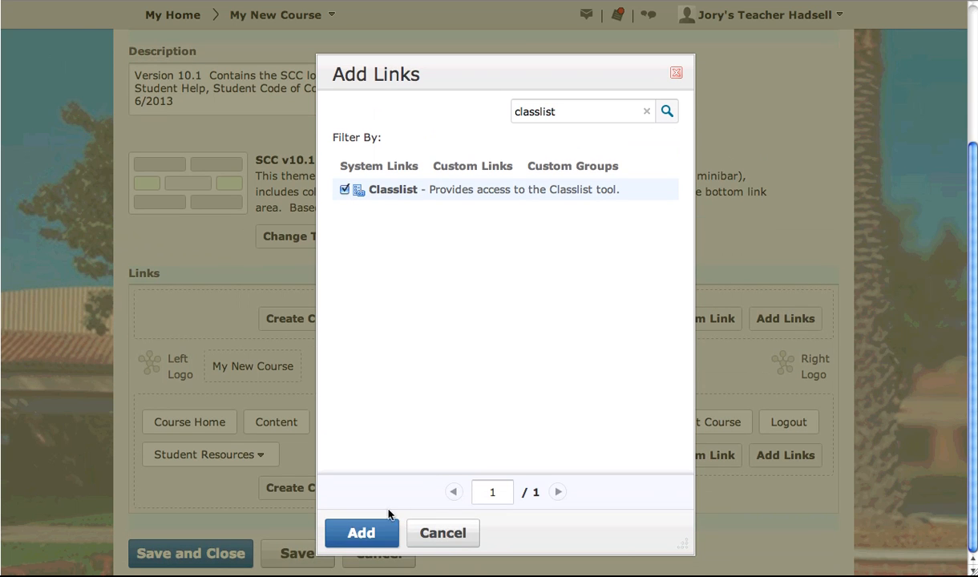
pyautogui.click(353, 535)
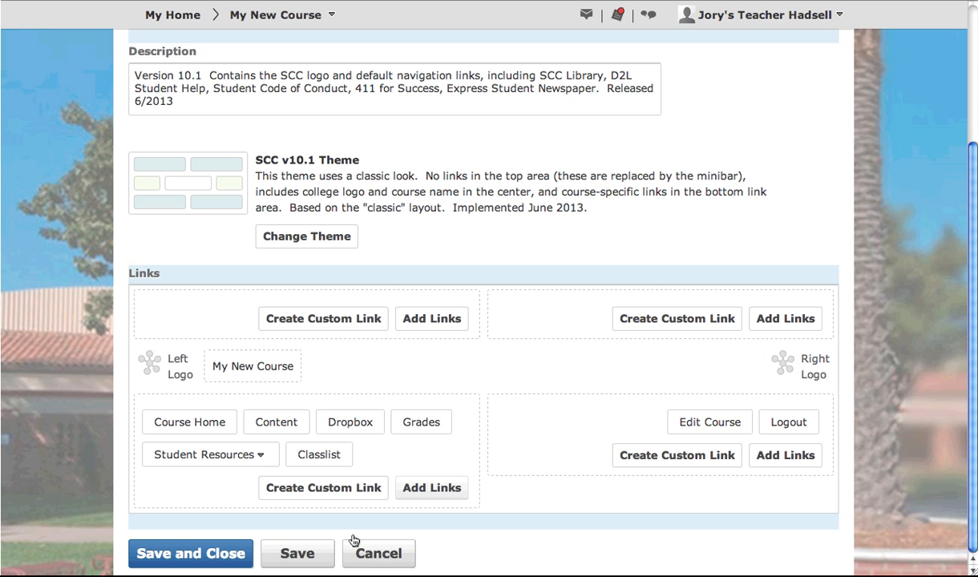
# - Move the Classlist link between Course Home and Content, and save and close the navbar
pyautogui.moveTo(331, 456)
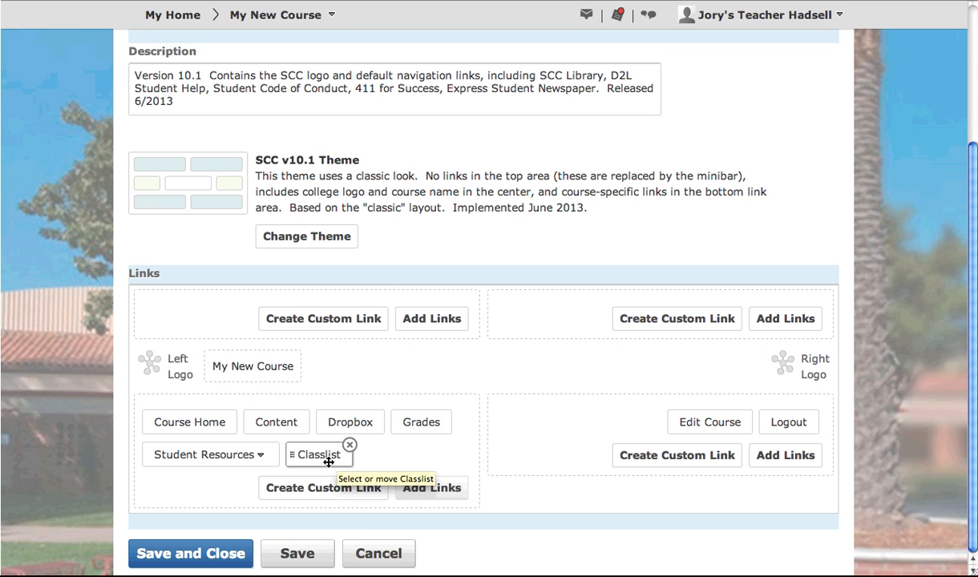
pyautogui.moveTo(235, 460)
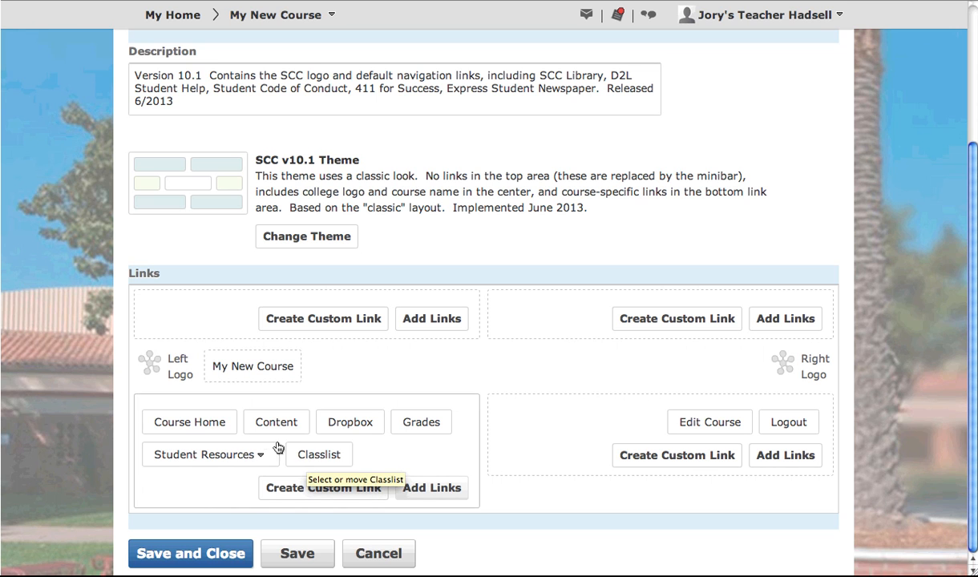
pyautogui.moveTo(255, 426)
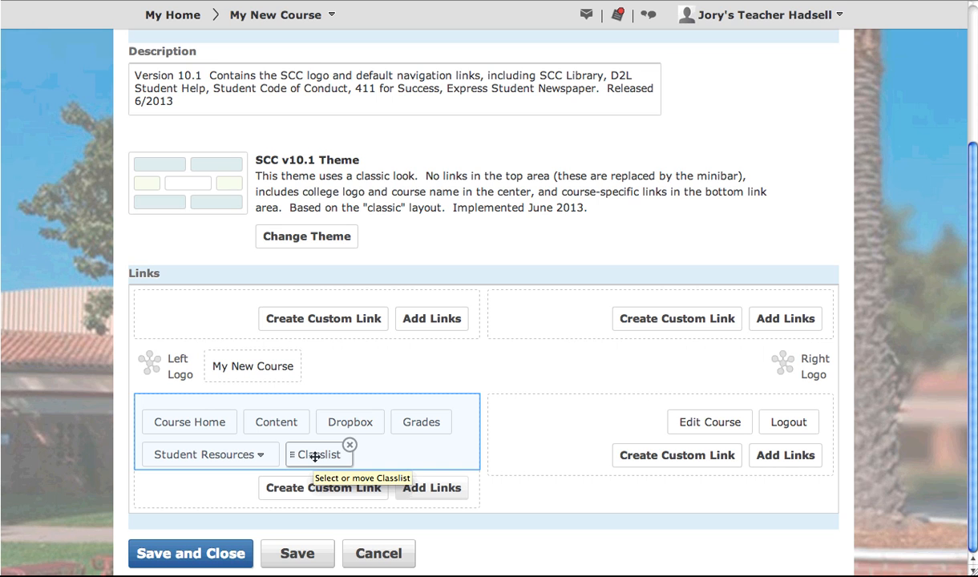
pyautogui.moveTo(315, 457)
pyautogui.mouseDown()
pyautogui.moveTo(284, 435)
pyautogui.moveTo(299, 425)
pyautogui.moveTo(249, 424)
pyautogui.mouseUp()
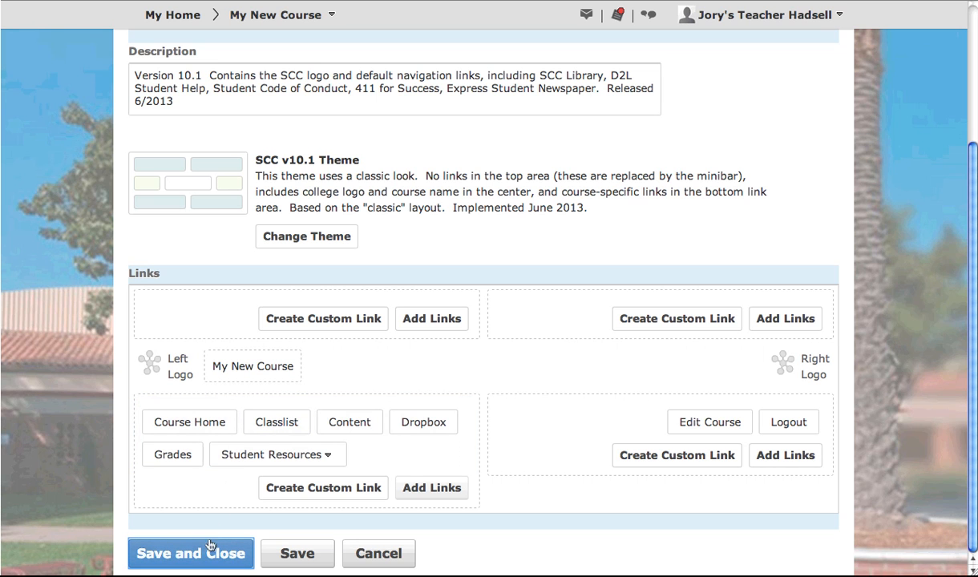
pyautogui.click(206, 553)
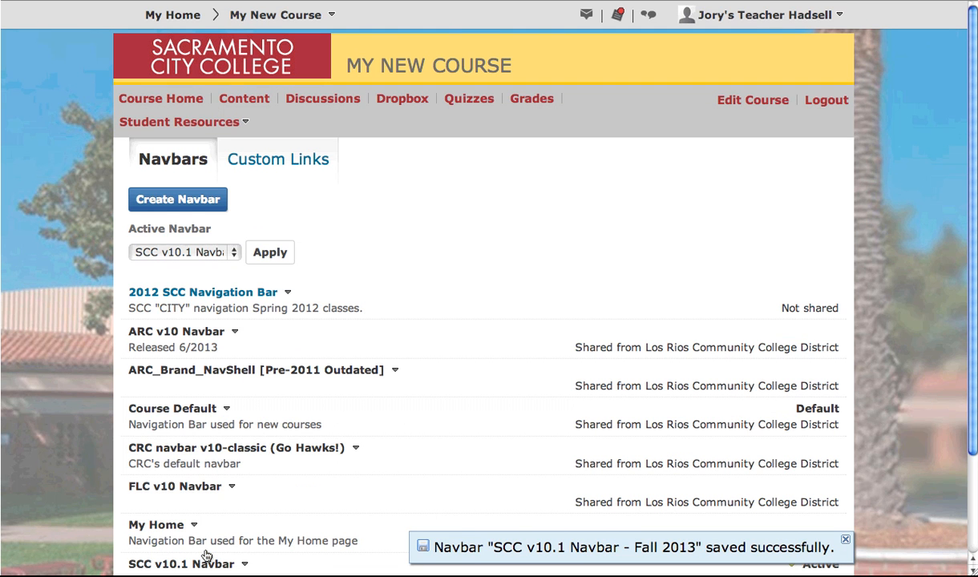
# - Set SCC v10.1 Navbar - Fall 2013 as the course's active navbar and apply the change
pyautogui.scroll(-2, 289, 494)
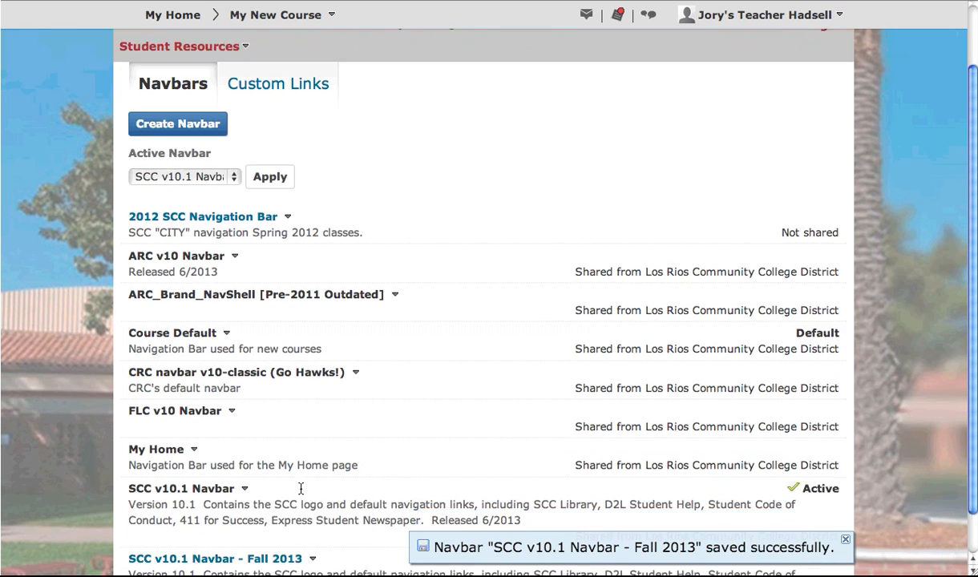
pyautogui.scroll(-1, 301, 491)
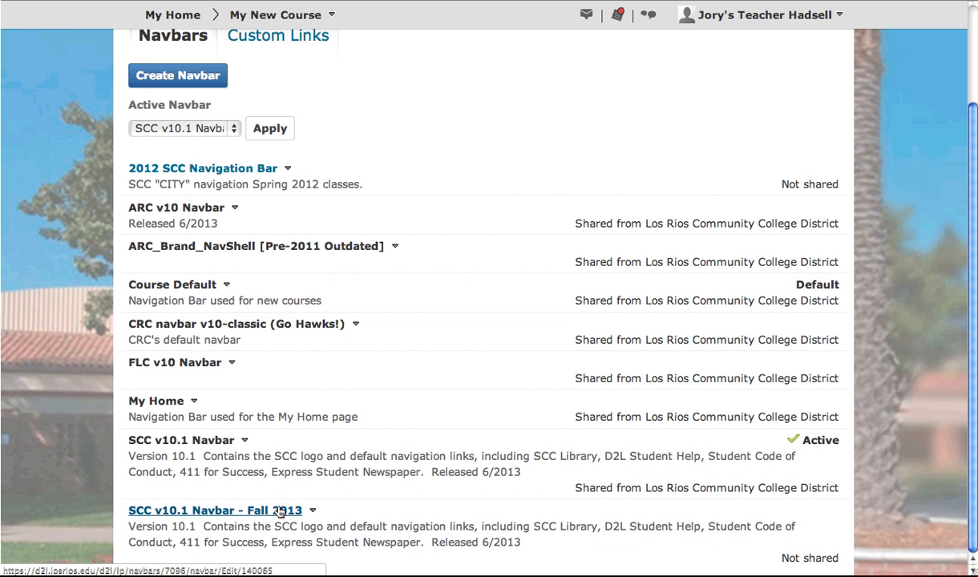
pyautogui.scroll(3, 279, 511)
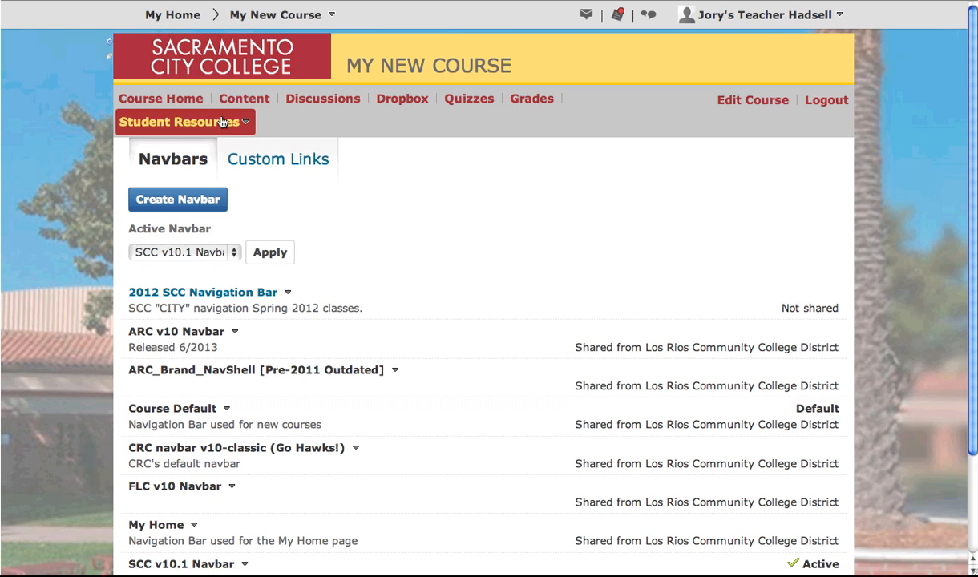
pyautogui.click(234, 254)
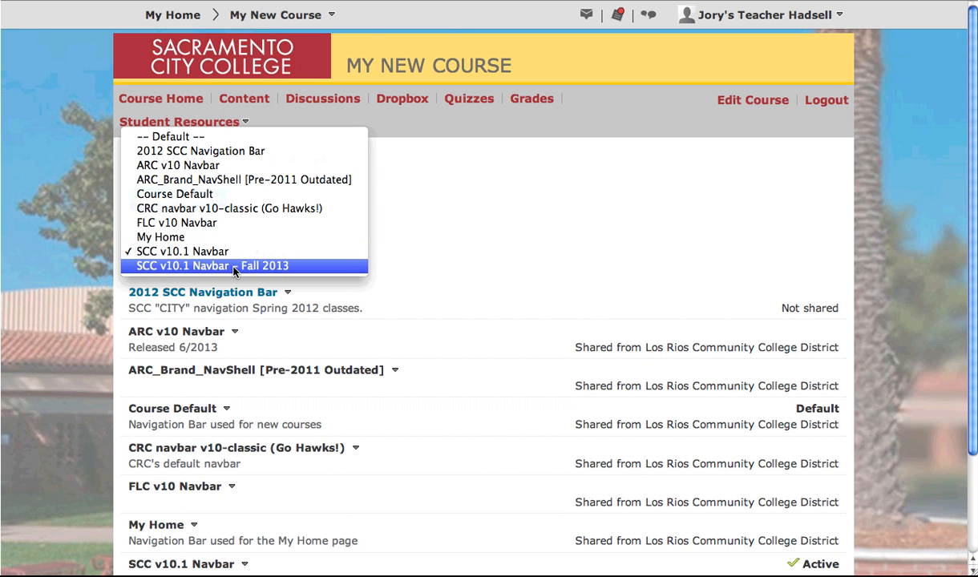
pyautogui.click(234, 266)
pyautogui.click(268, 255)
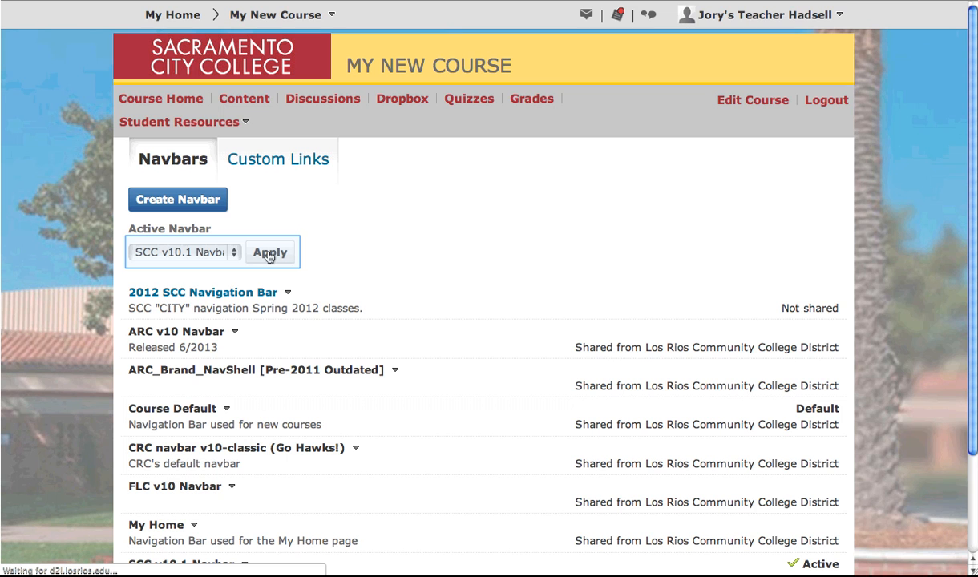